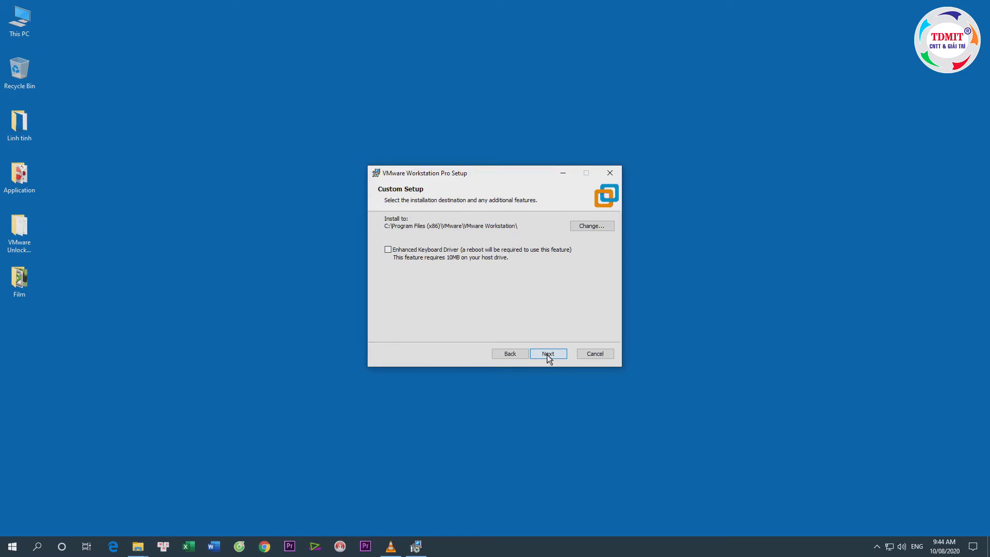
Complete the custom setup page, leave update checks and the Customer Experience Improvement Program off, and start installing VMware Workstation Pro.
left_click(414, 249)
left_click(548, 354)
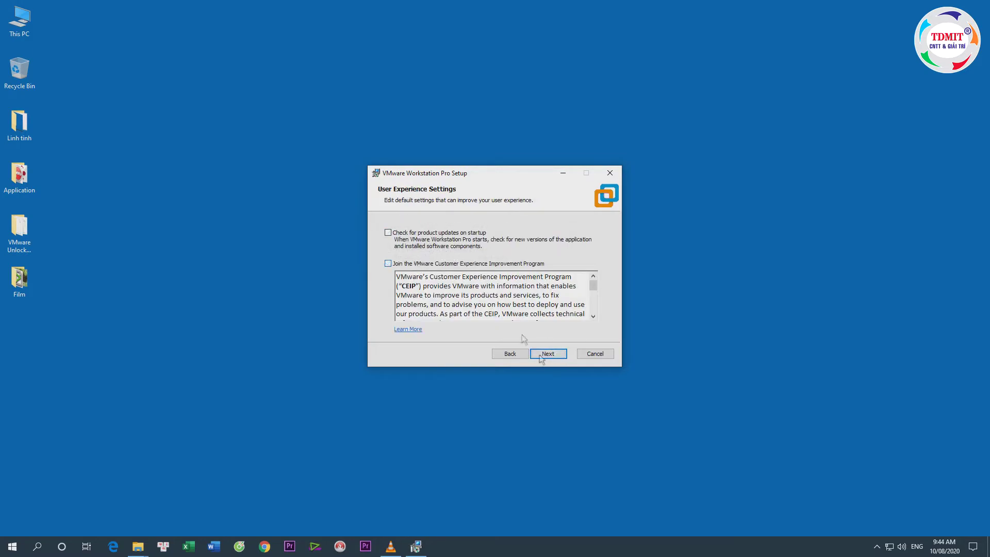
left_click(555, 356)
left_click(555, 355)
left_click(554, 355)
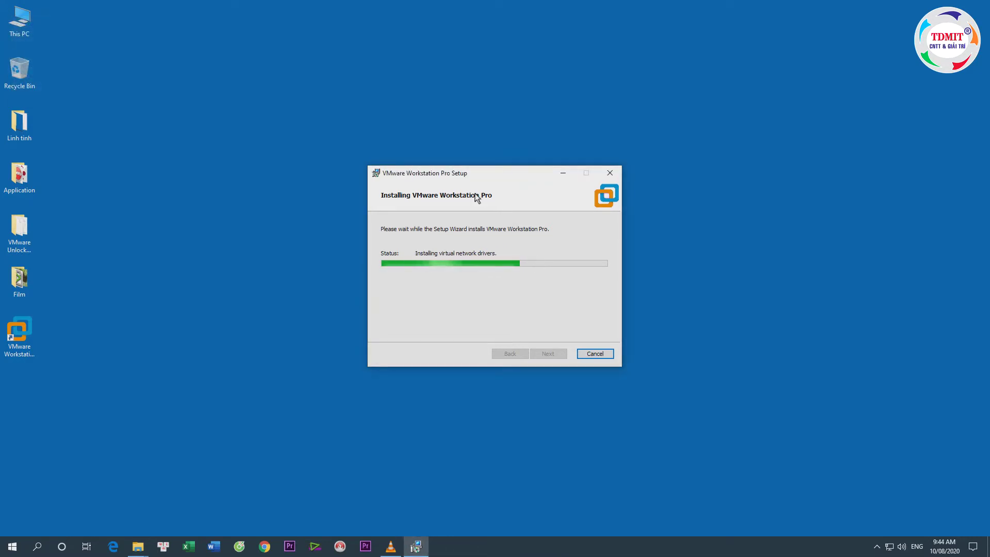
Finish the VMware Workstation Pro setup wizard without entering a license and decline the system restart.
left_click(29, 341)
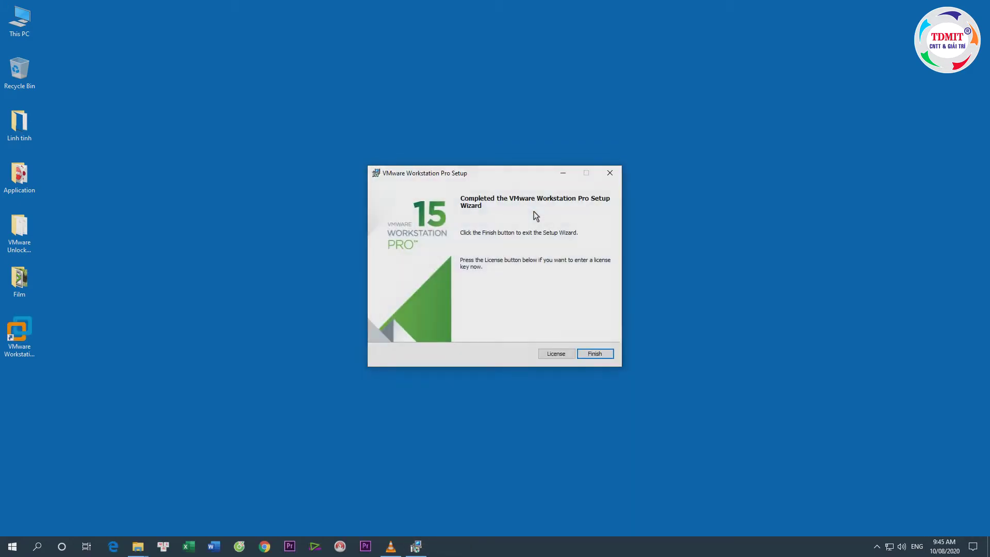
left_click(598, 355)
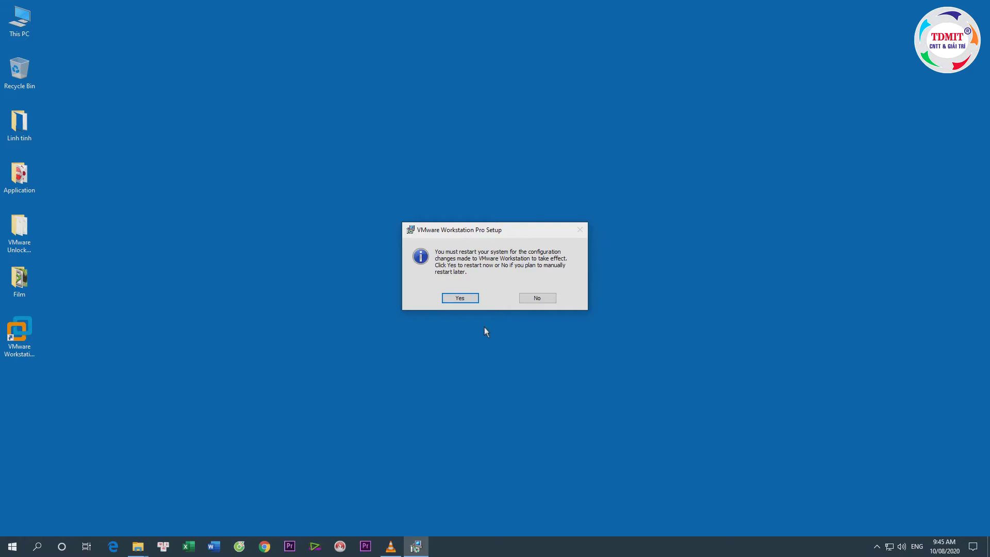
left_click(536, 298)
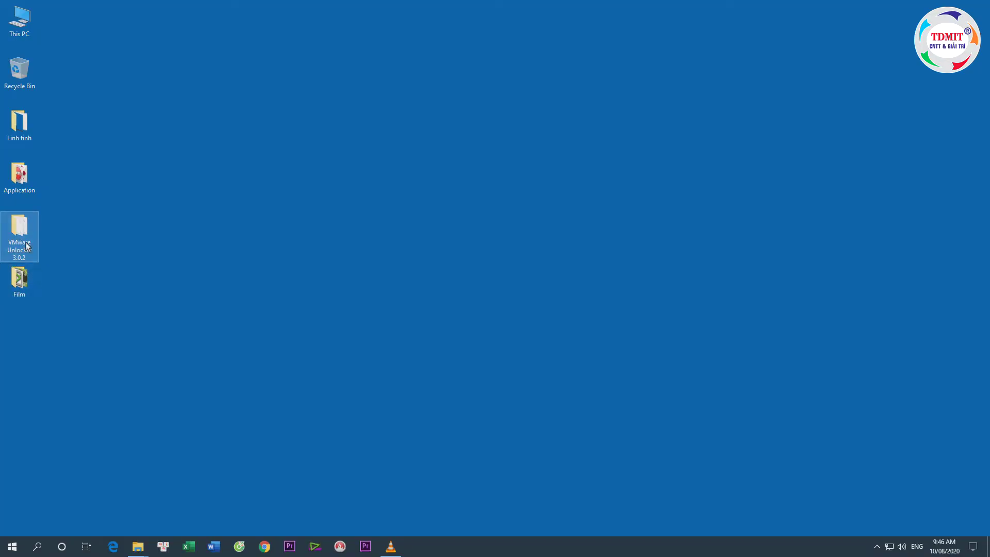
Run win-install.cmd from the desktop's VMware Unlocker 3.0.2 folder as administrator and close the folder.
double_click(27, 246)
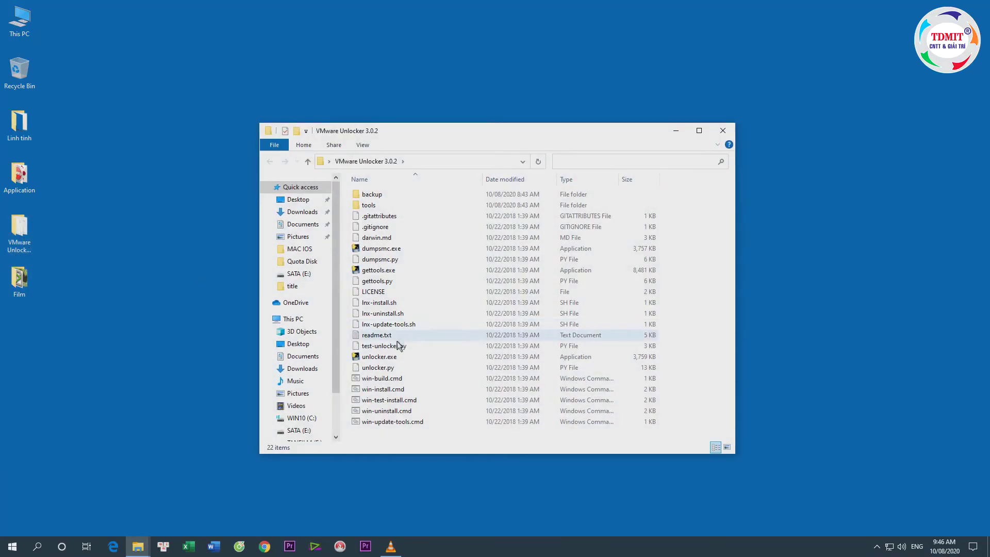
left_click(398, 389)
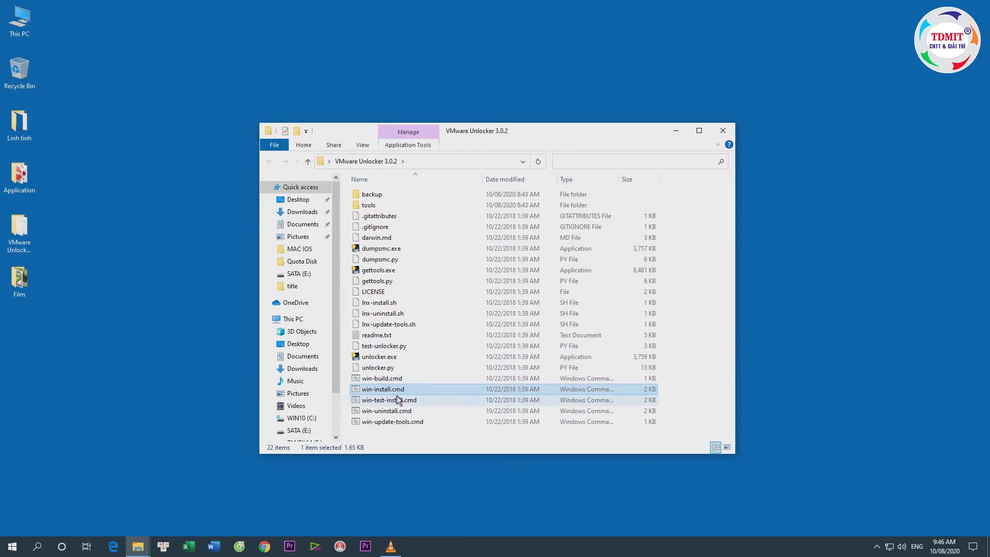
right_click(402, 395)
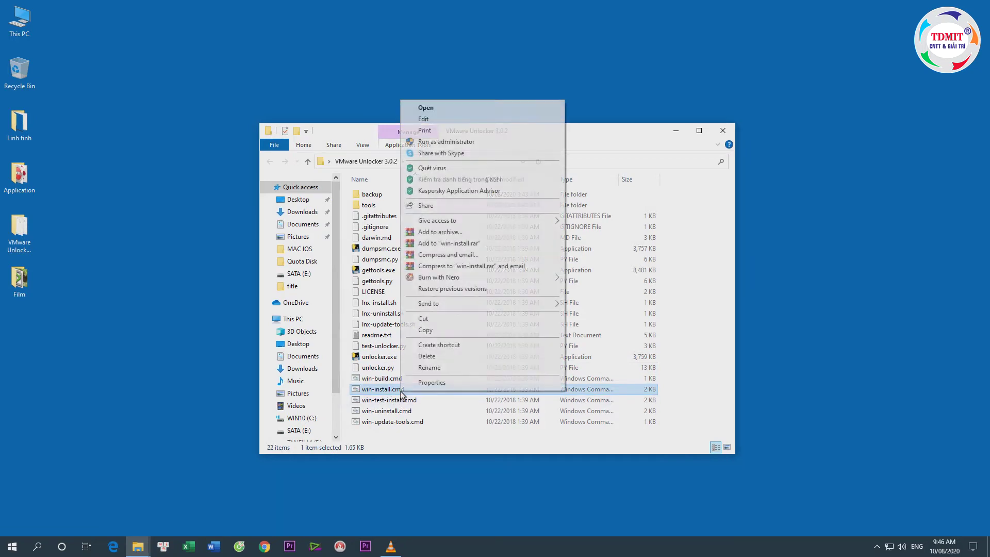
left_click(456, 144)
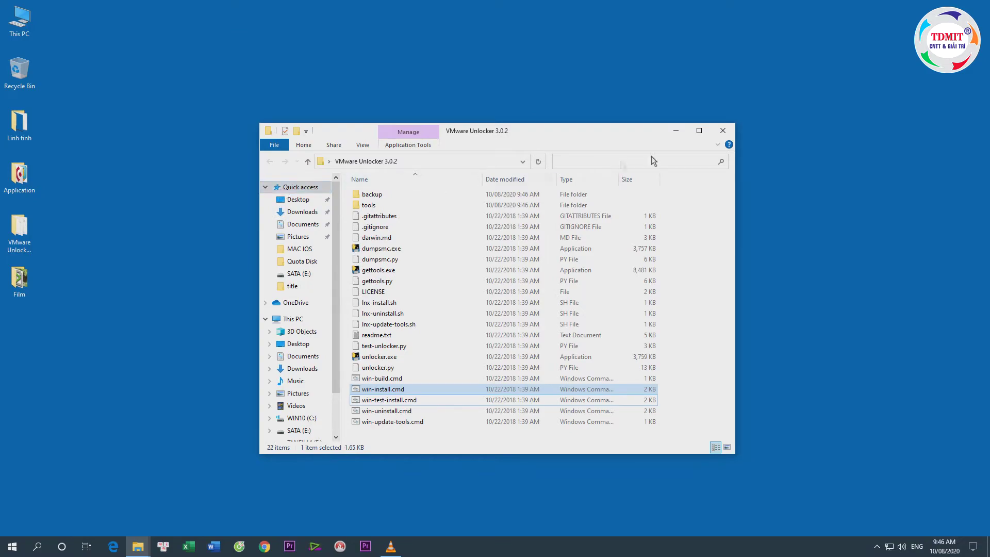
left_click(728, 134)
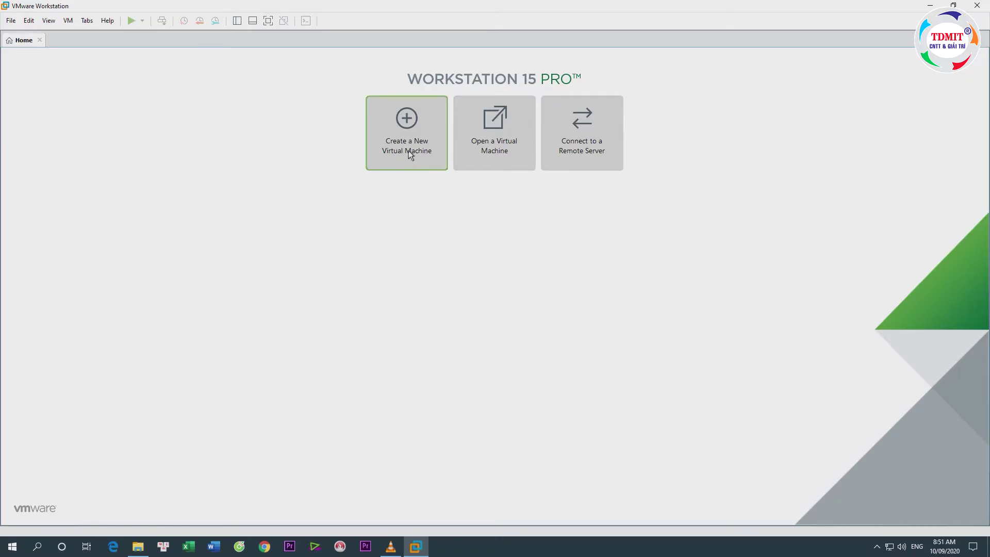
Begin a new virtual machine in VMware Workstation with the Custom (advanced) configuration and Workstation 15.x hardware compatibility.
left_click(406, 139)
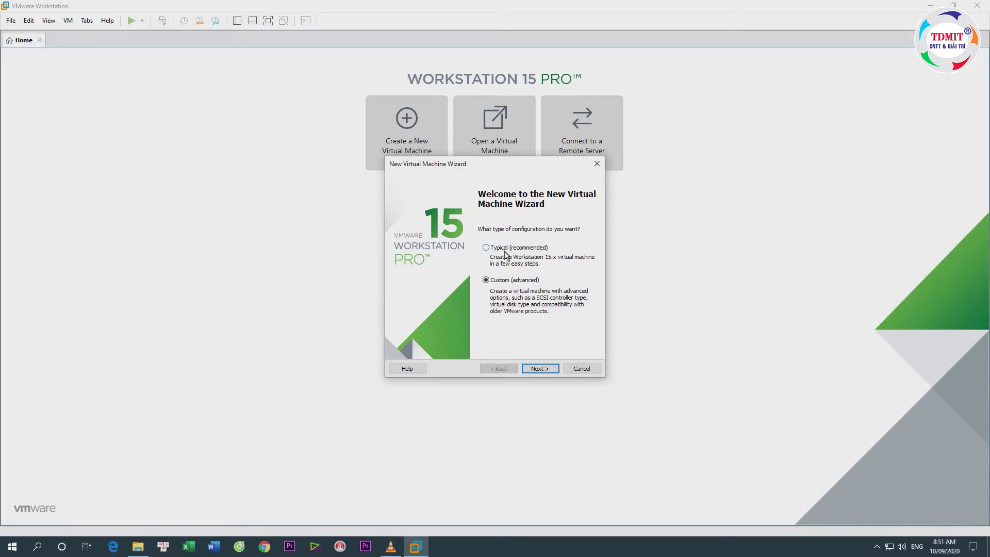
left_click(539, 369)
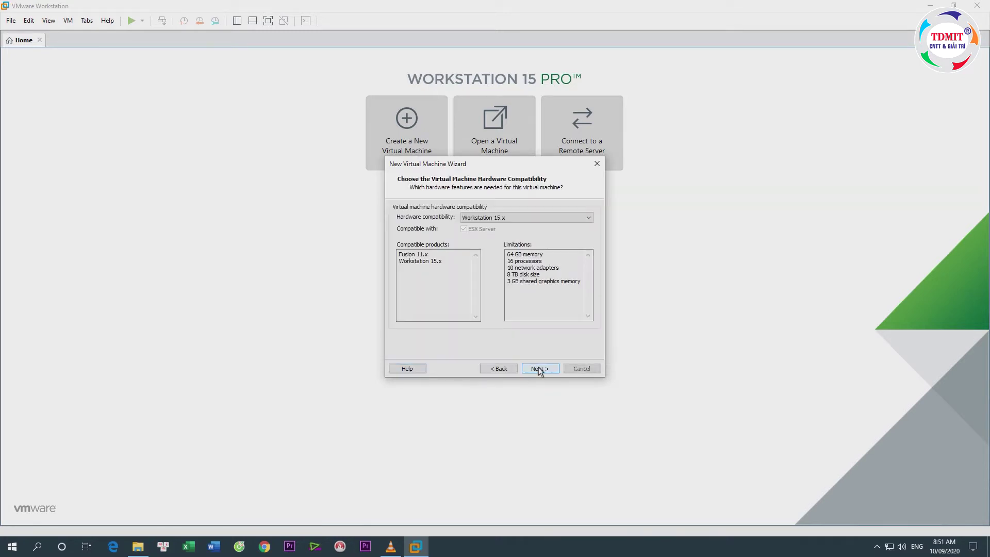
left_click(539, 369)
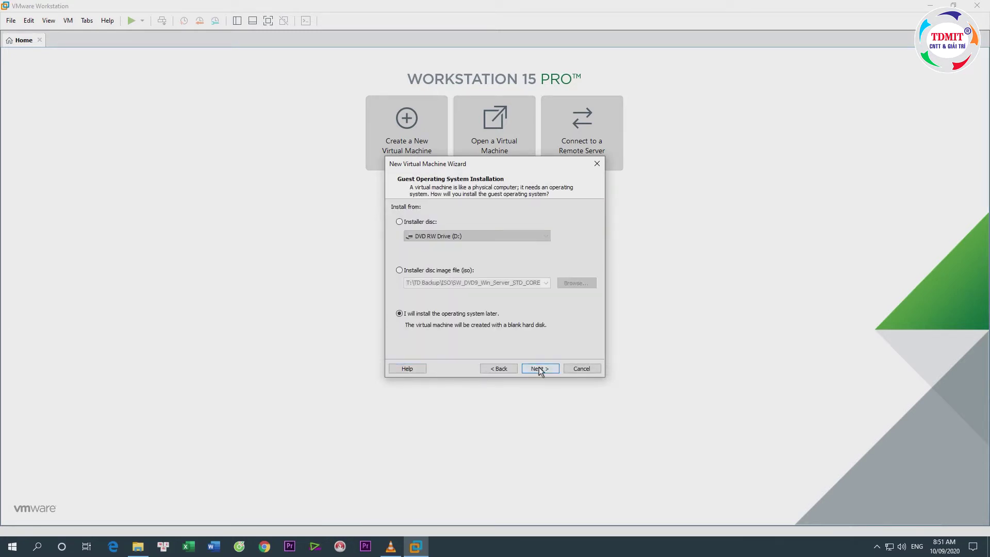
Choose the disc image "macOS Catalina 10.15.5 (19F101).iso" as the guest operating system's installation source.
left_click(444, 271)
left_click(580, 285)
left_click(511, 312)
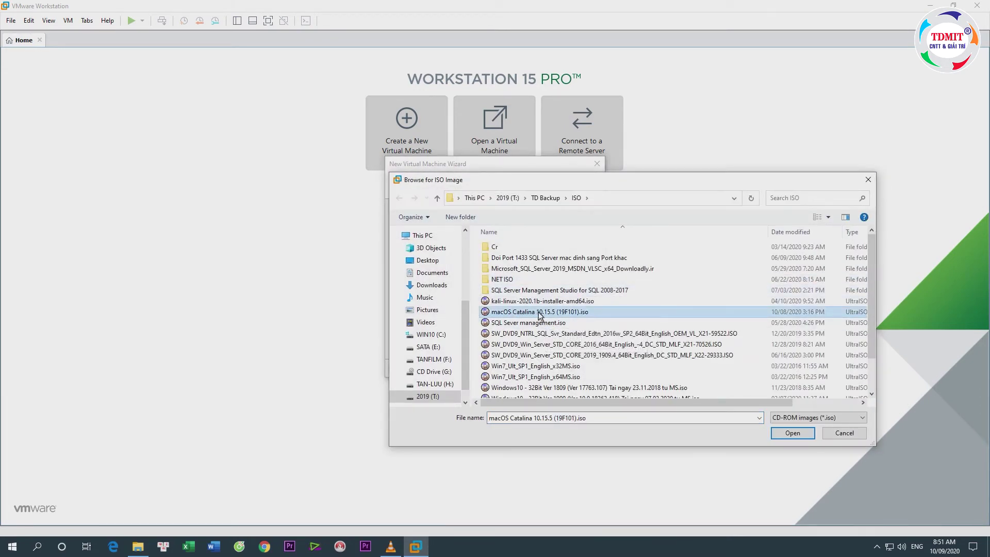
left_click(791, 434)
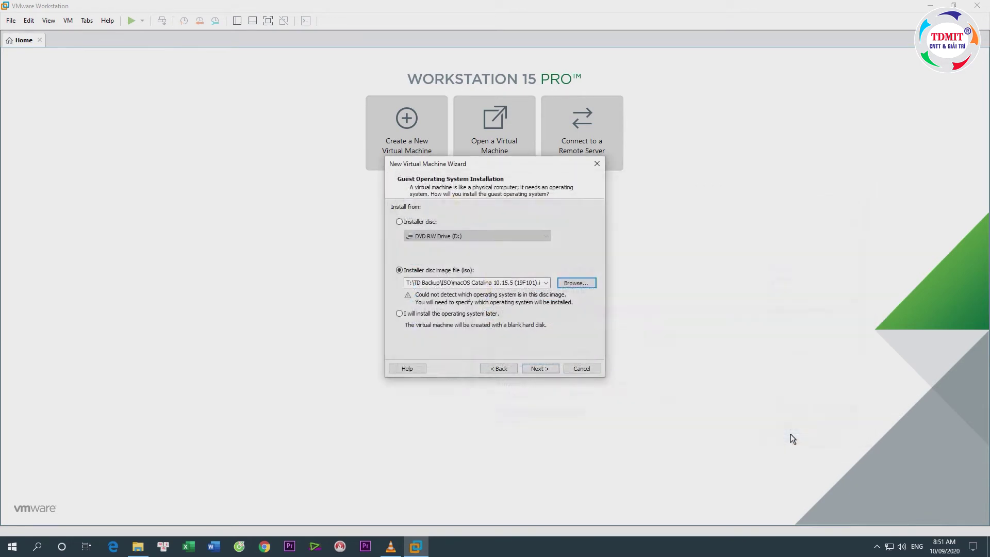
left_click(538, 368)
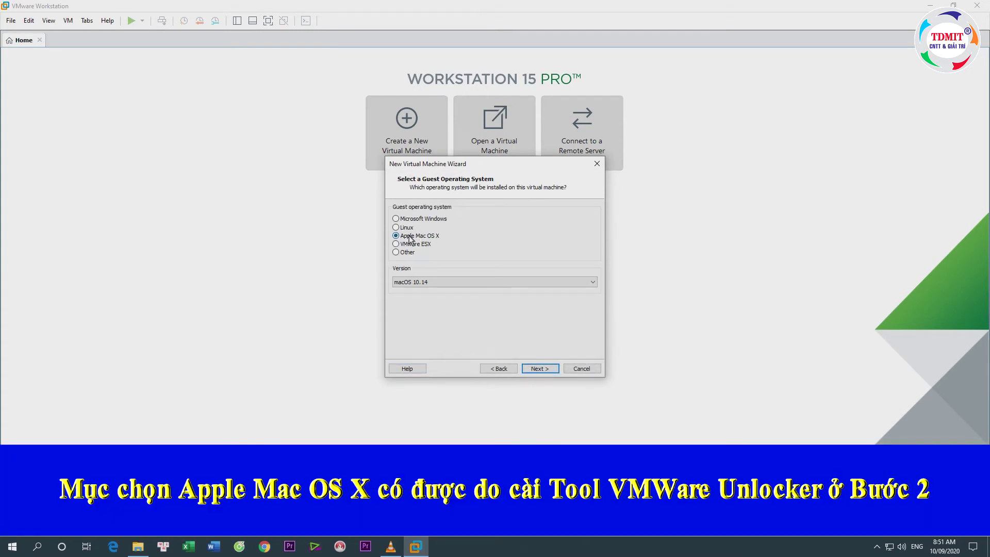
Set the guest operating system to Apple Mac OS X, version macOS 10.14.
left_click(429, 282)
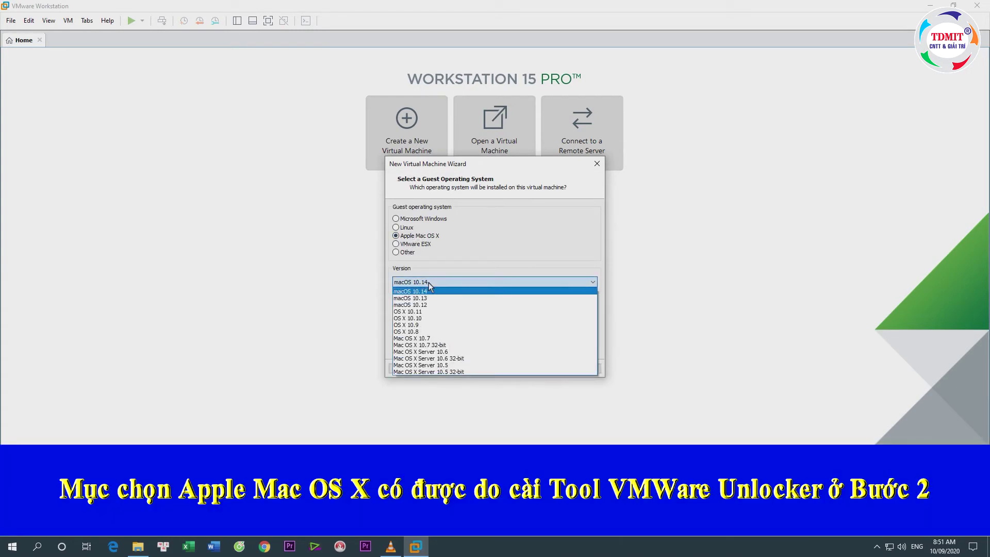
left_click(429, 291)
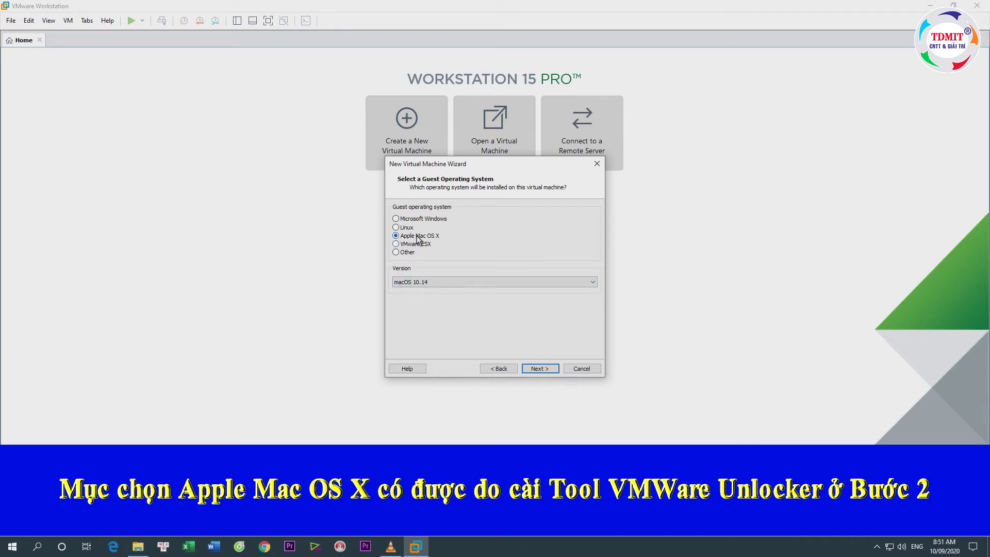
left_click(539, 369)
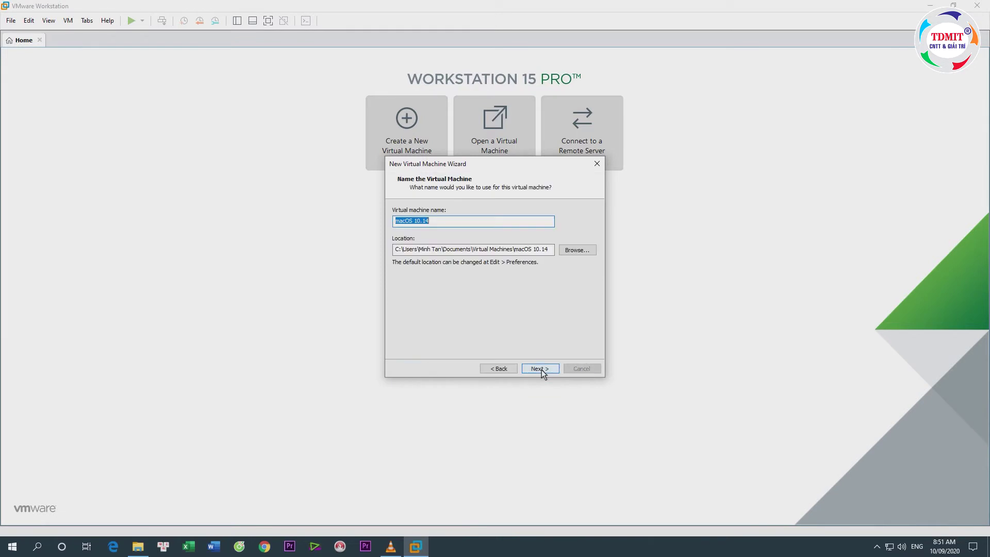
Name the virtual machine macOS 10.15.5.
left_click(427, 223)
type("5")
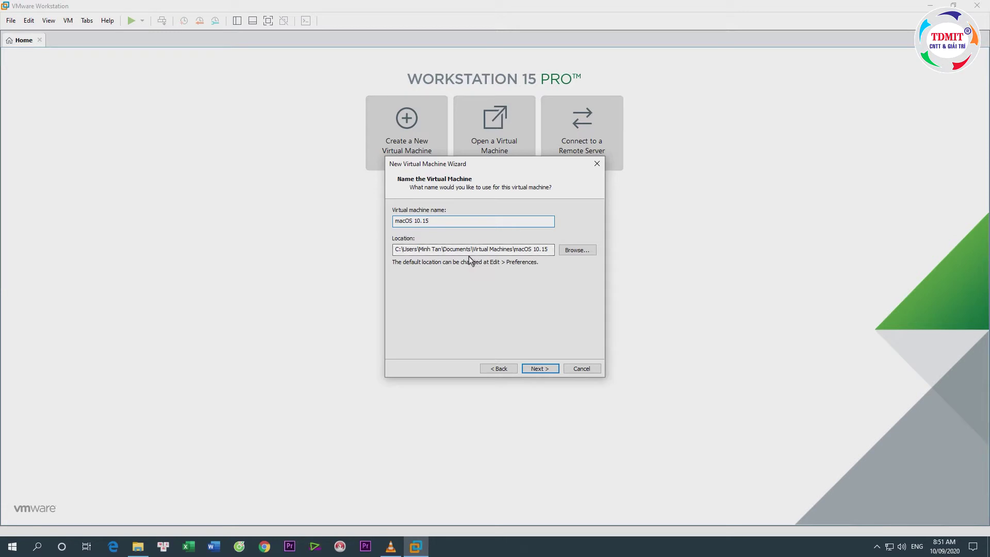
type(".5")
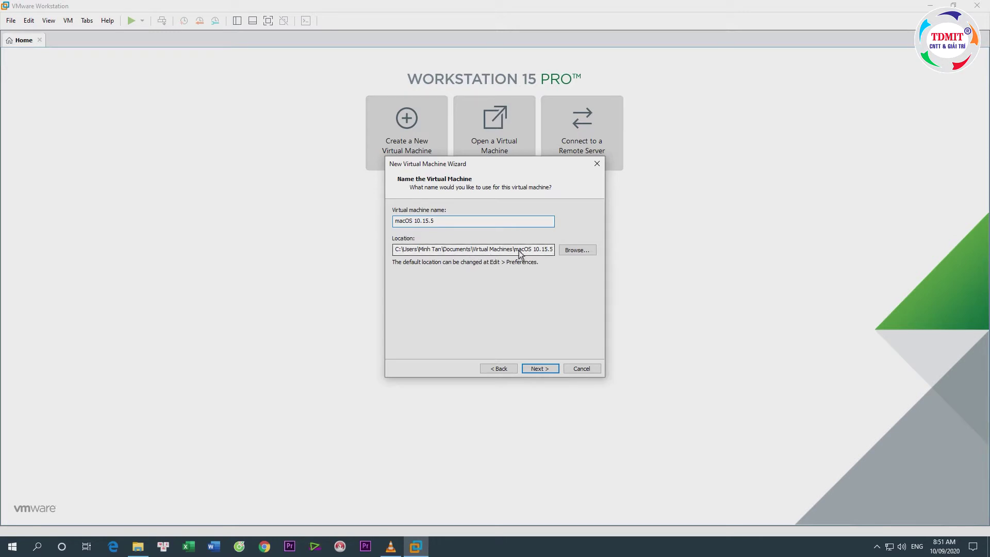
Store the virtual machine in a new folder named macOS10.15.5 inside 00 VMW on the T: drive.
left_click(573, 249)
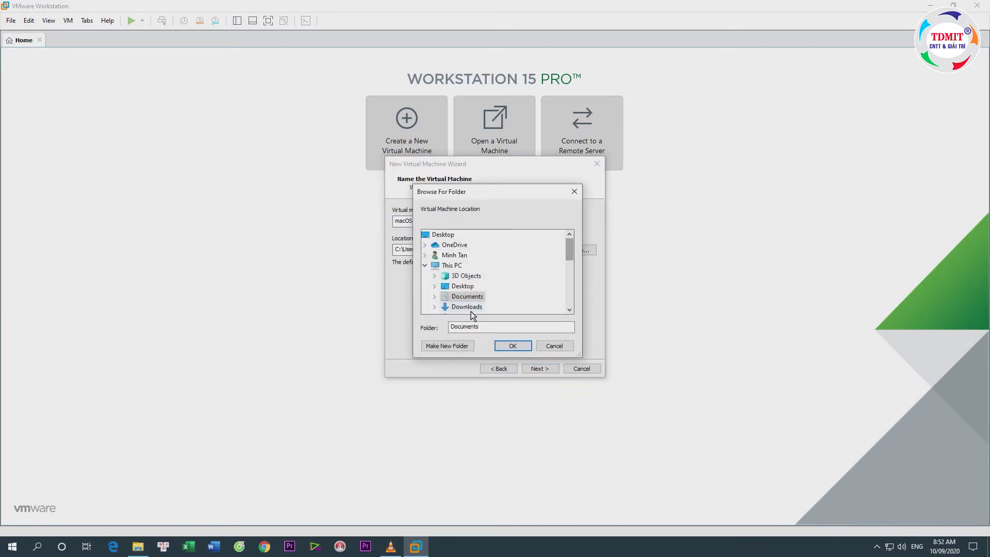
left_click(451, 265)
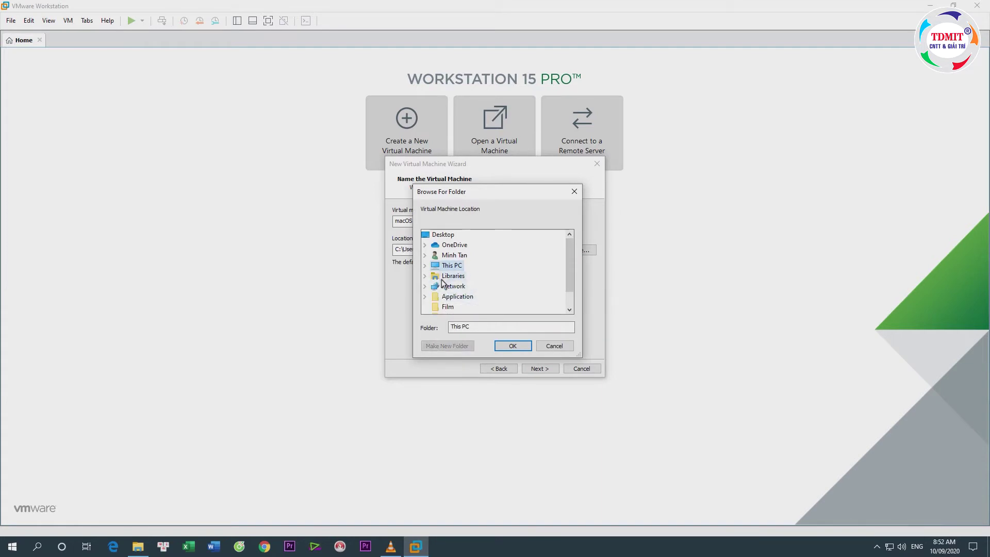
scroll(468, 287, "down", 1)
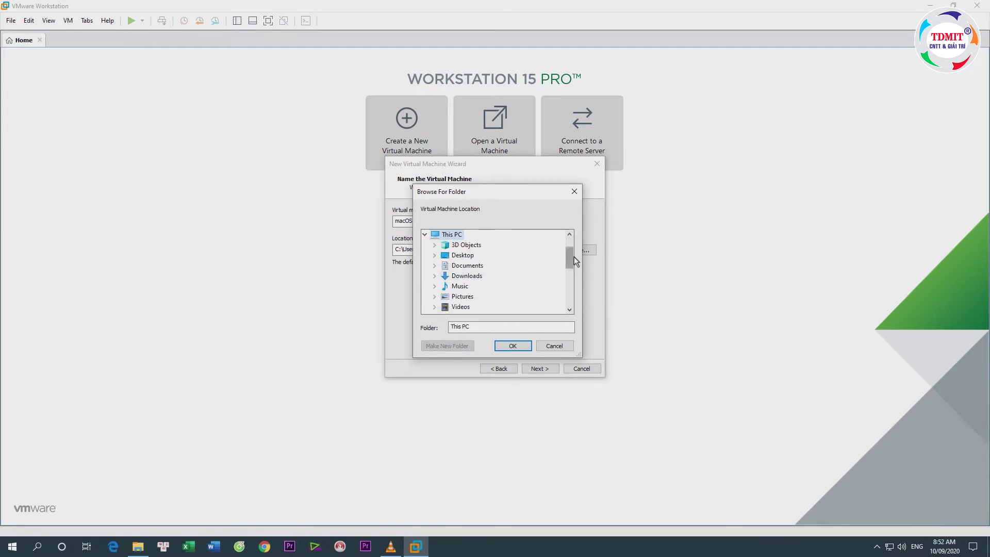
left_click_drag(571, 264, 571, 294)
left_click(460, 255)
double_click(473, 245)
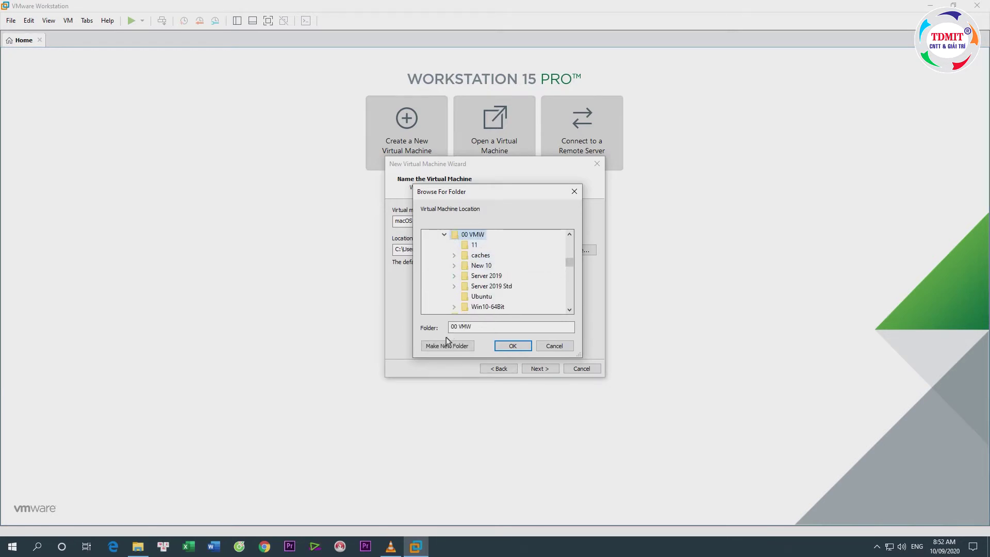
left_click(447, 346)
type("macOS10.15")
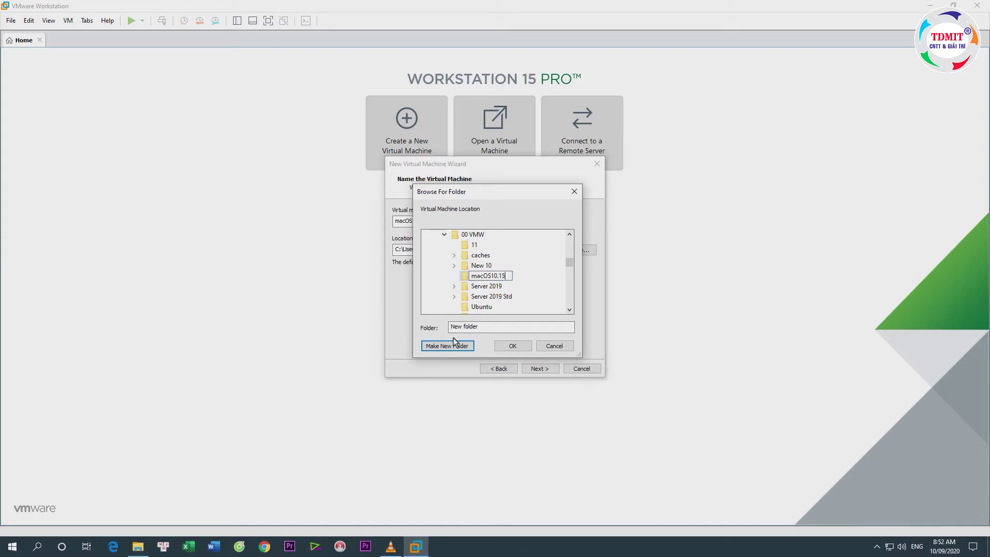
key("Return")
key("Return")
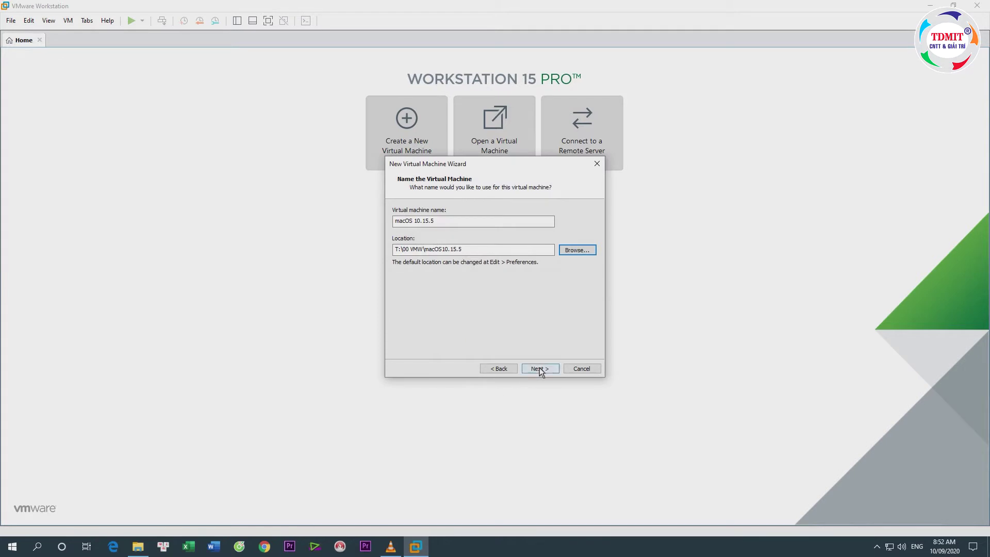
left_click(539, 369)
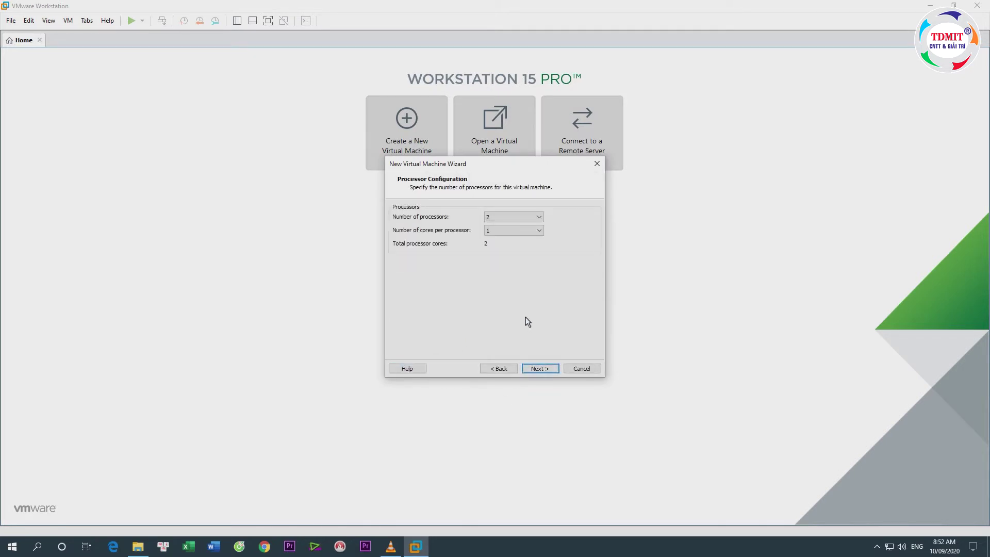
Choose the number of cores per processor for the virtual machine and accept the processor configuration.
left_click(537, 233)
left_click(538, 233)
left_click(540, 368)
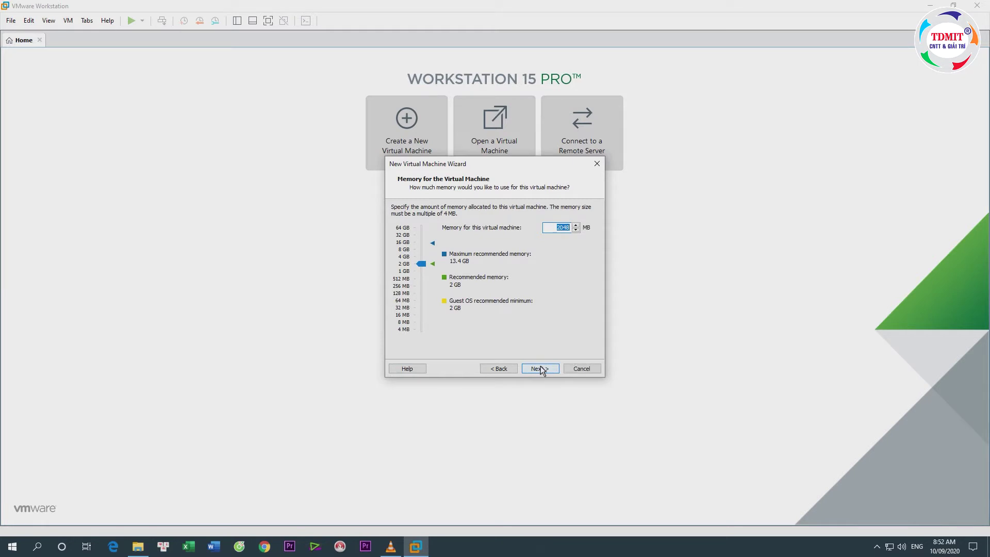
Increase the memory allocated to the virtual machine above the recommended 2 GB and accept it.
left_click(421, 260)
left_click(577, 225)
left_click(576, 226)
left_click(540, 368)
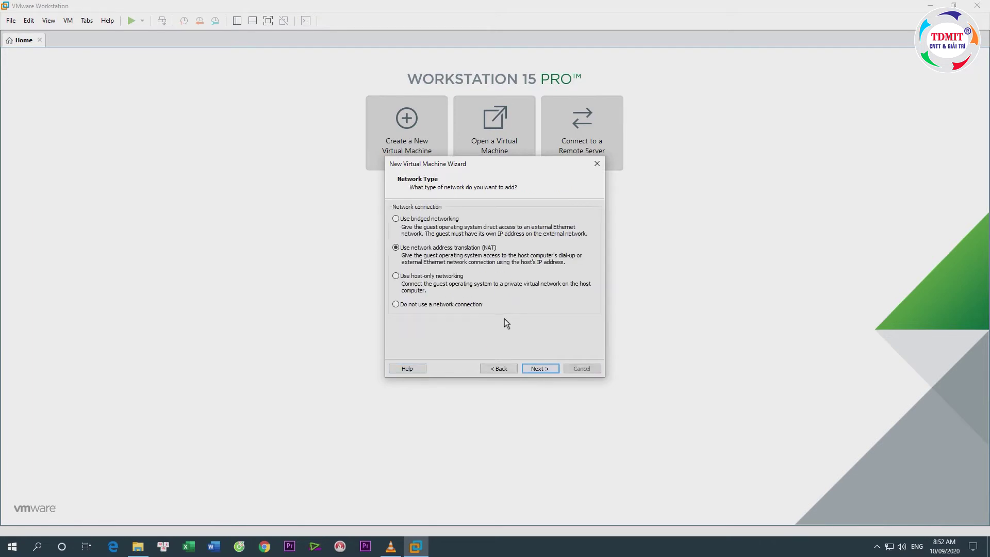
Accept NAT networking and the LSI Logic controller, and choose to create a new SATA virtual disk.
left_click(547, 369)
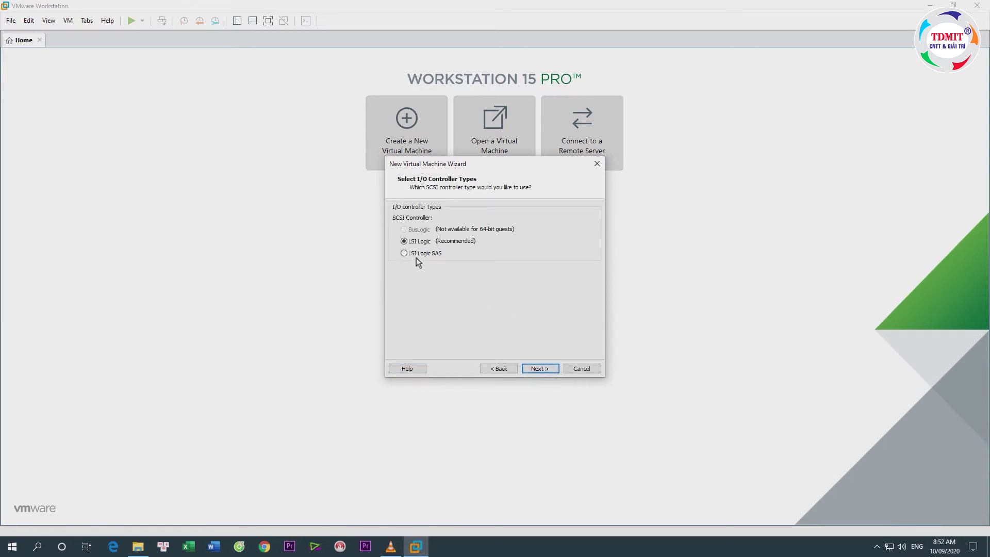
left_click(542, 369)
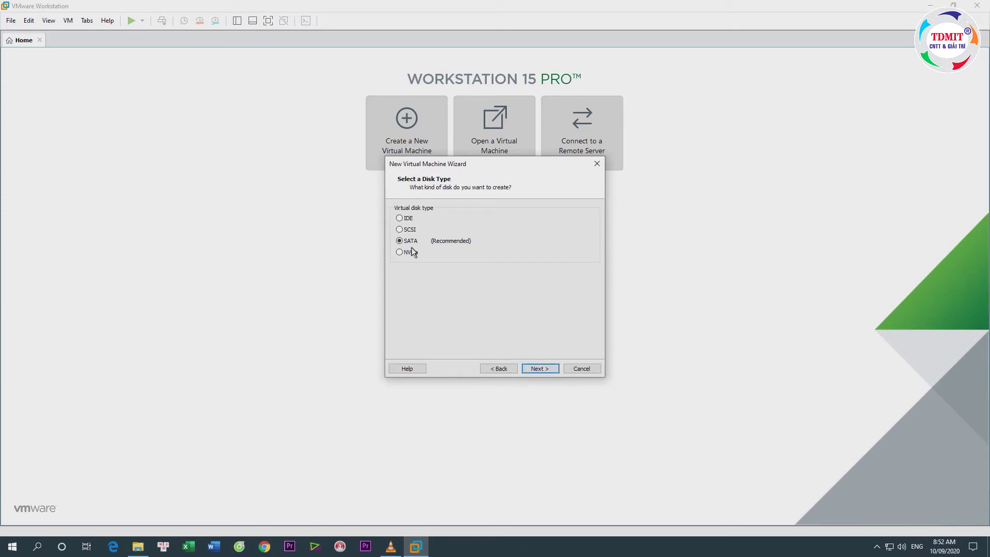
left_click(548, 370)
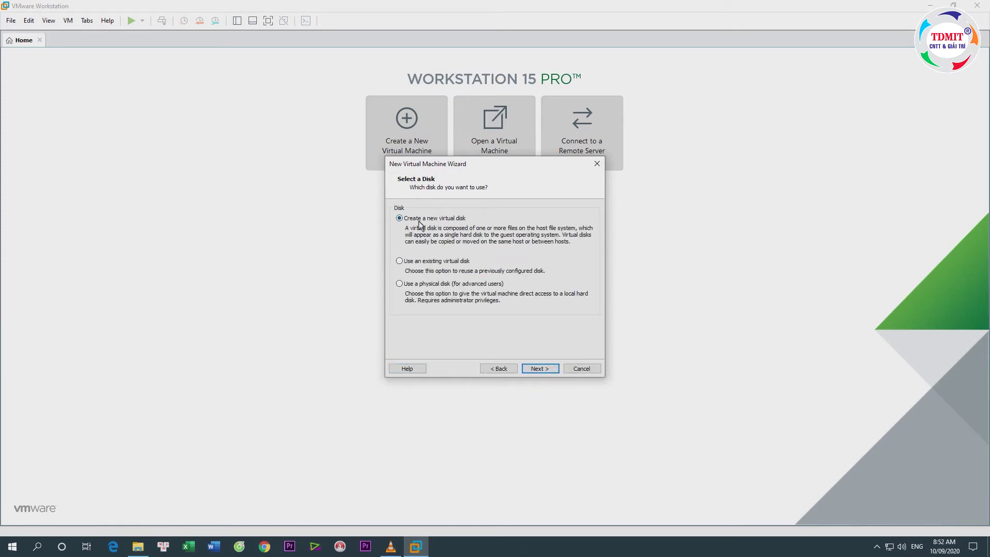
left_click(538, 368)
Set the maximum disk size to 80 GB and store the virtual disk as a single file.
left_click_drag(475, 210, 472, 209)
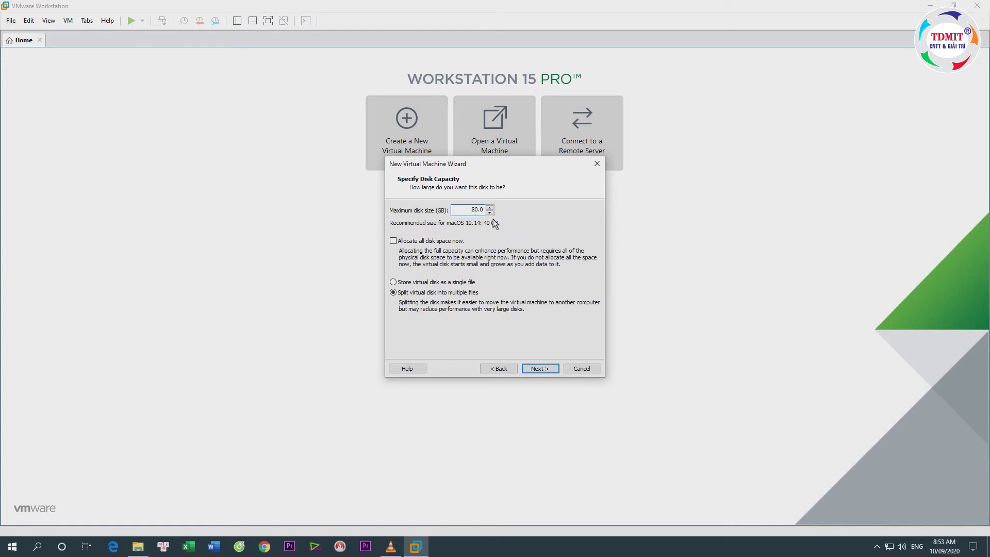
left_click(404, 283)
left_click(540, 369)
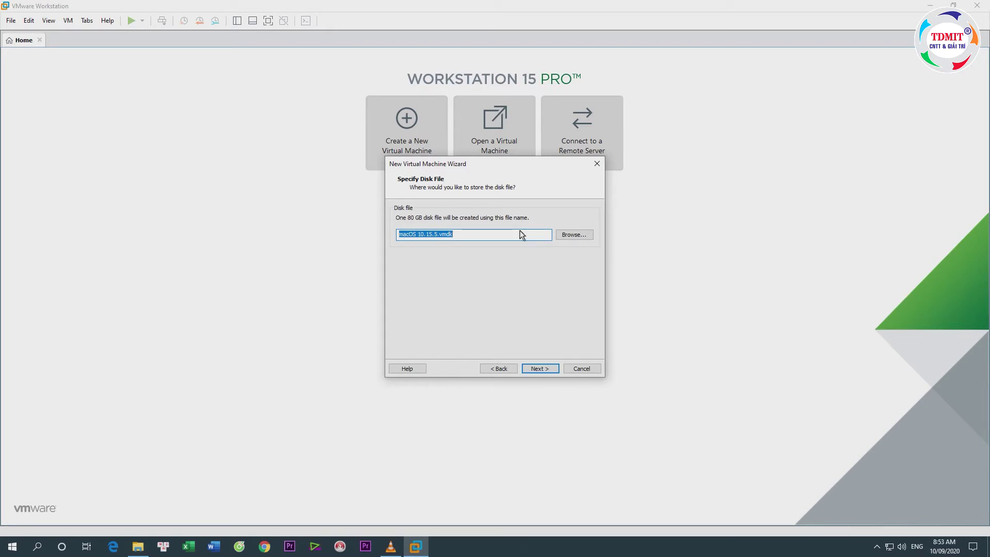
Accept the proposed disk file name and customize the hardware to allocate 8192 MB of memory.
left_click(545, 371)
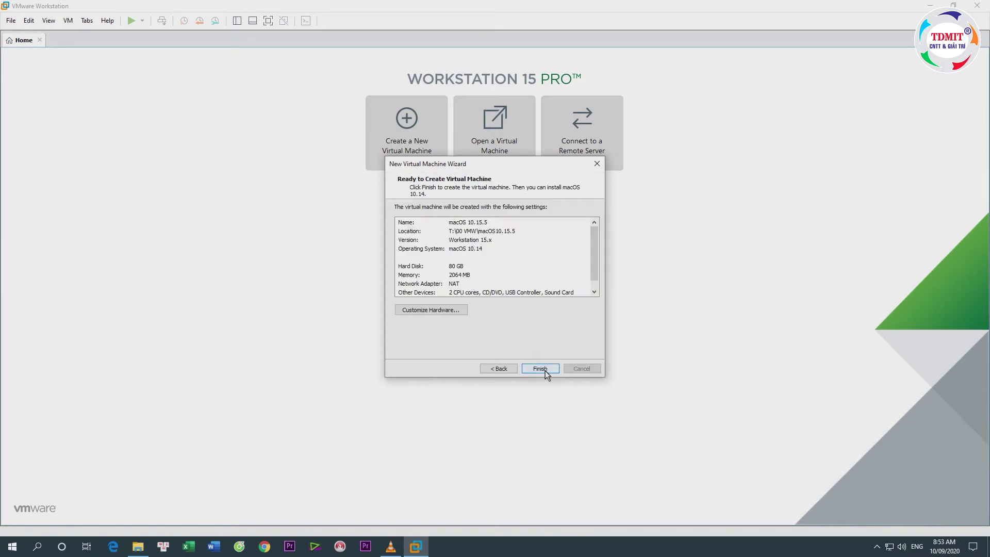
left_click(446, 310)
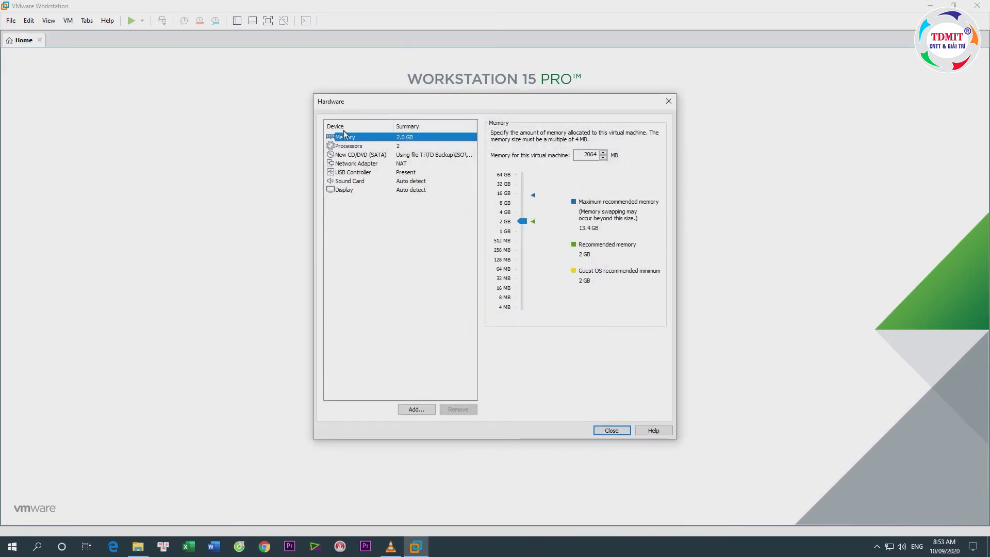
left_click_drag(524, 221, 523, 202)
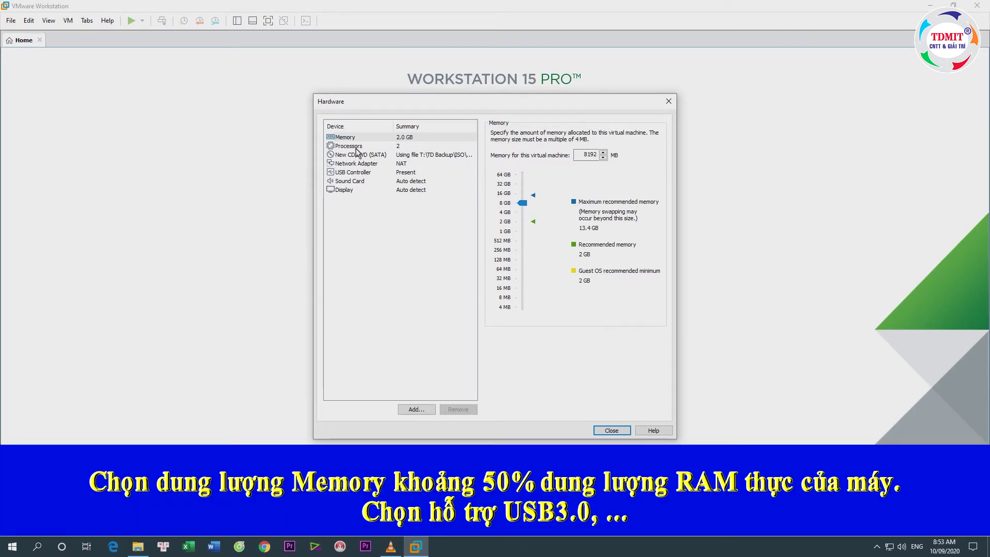
Select USB 3.0 as the compatibility of the virtual machine's USB controller.
left_click(356, 172)
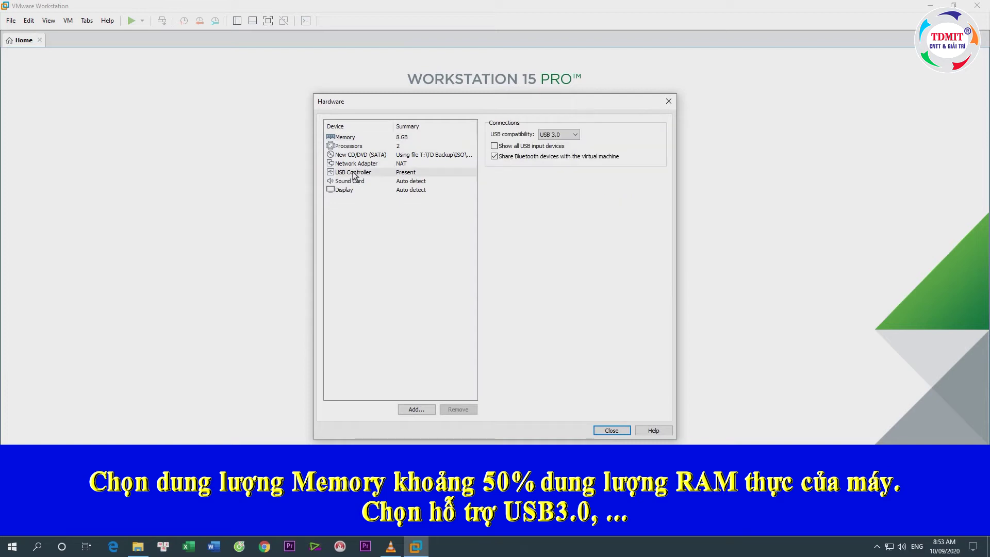
left_click(559, 135)
left_click(554, 157)
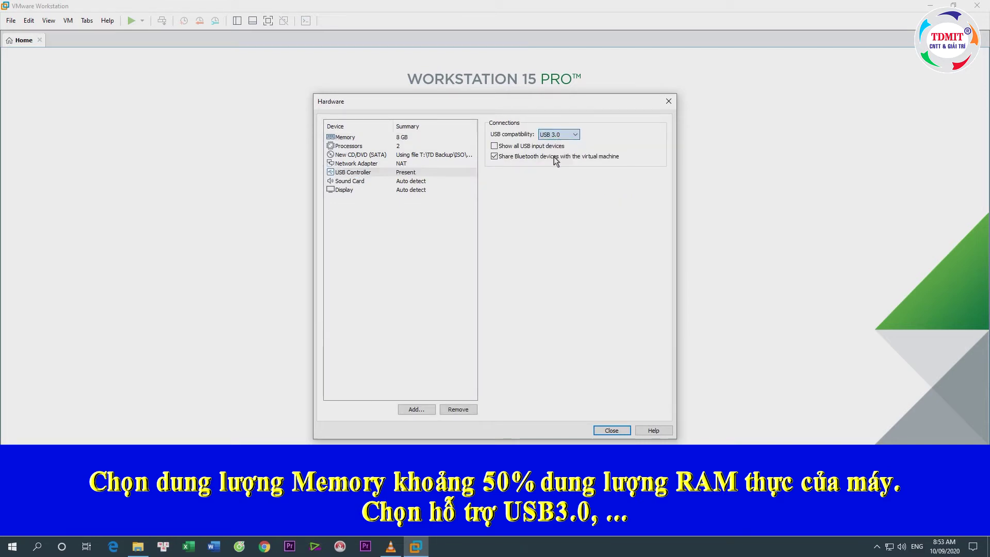
Check the sound card, display and memory devices, accept the hardware configuration and finish creating the virtual machine.
left_click(340, 182)
left_click(343, 191)
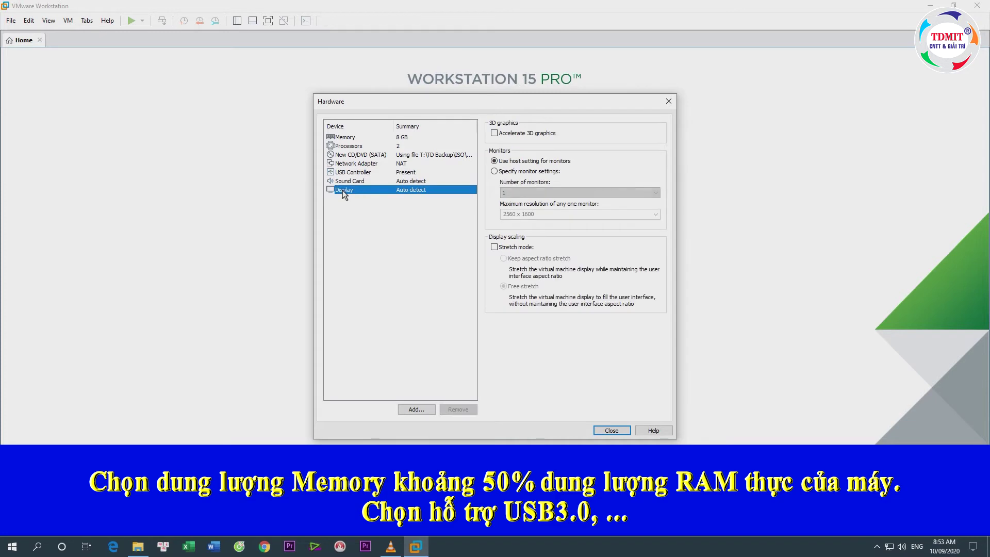
left_click(345, 137)
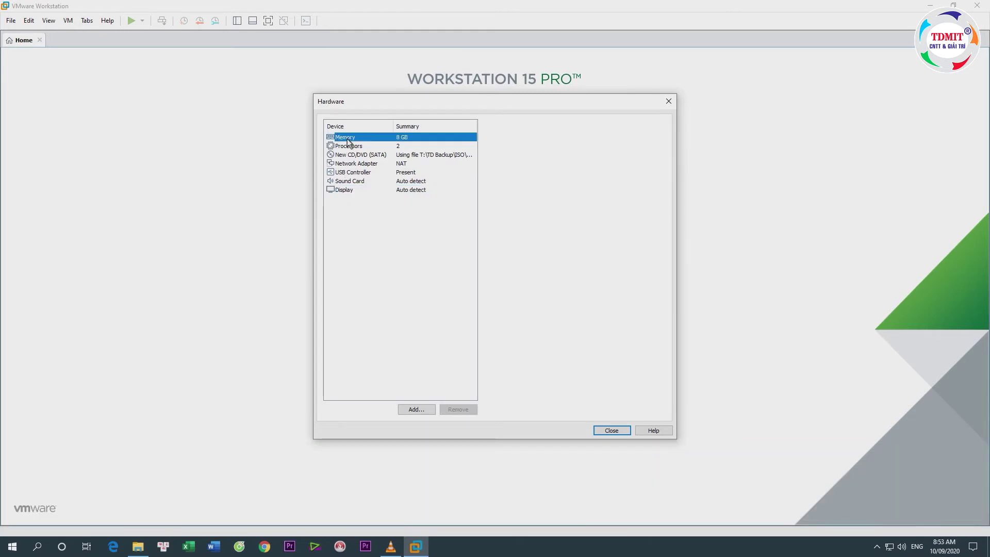
left_click(612, 431)
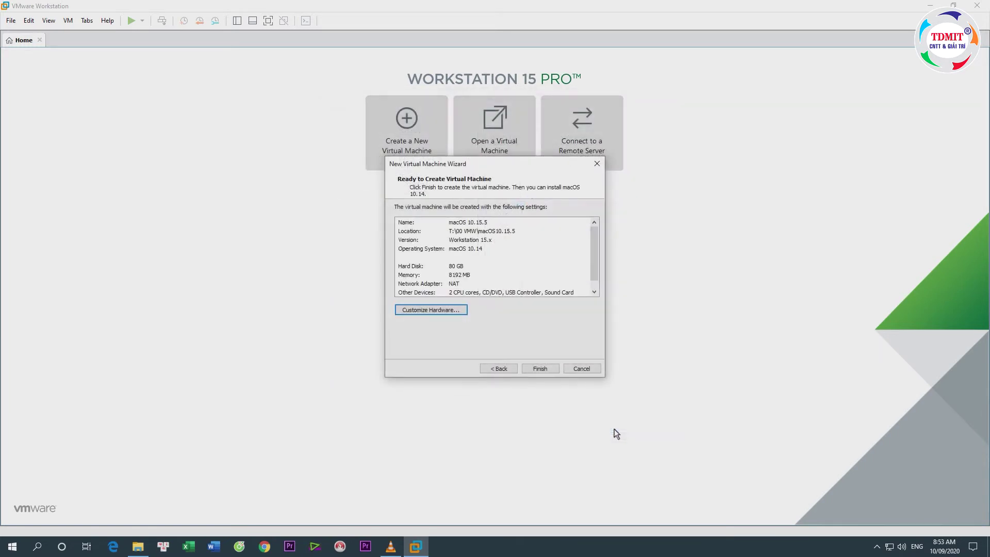
left_click(540, 369)
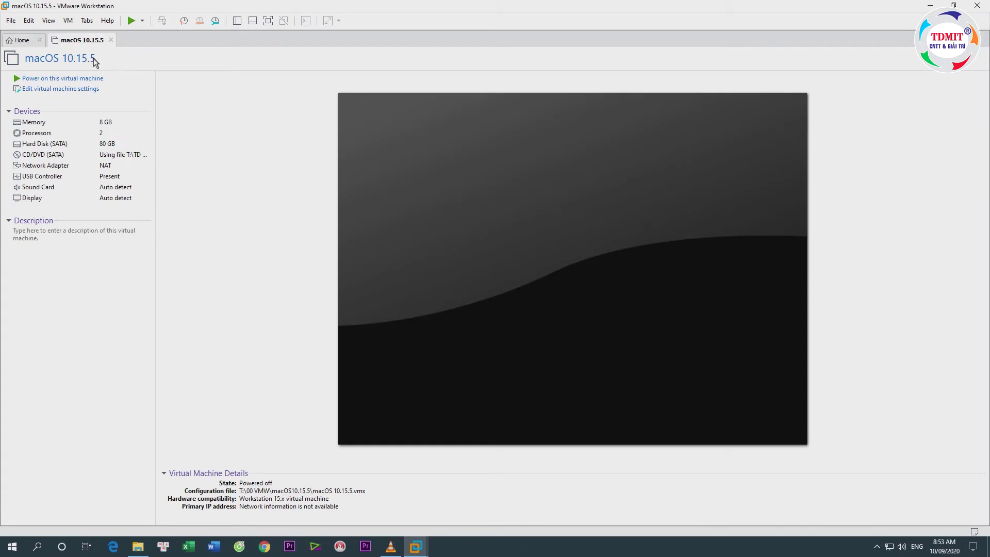
Try to boot the macOS 10.15.5 virtual machine and power it off at the Apple logo.
left_click(58, 78)
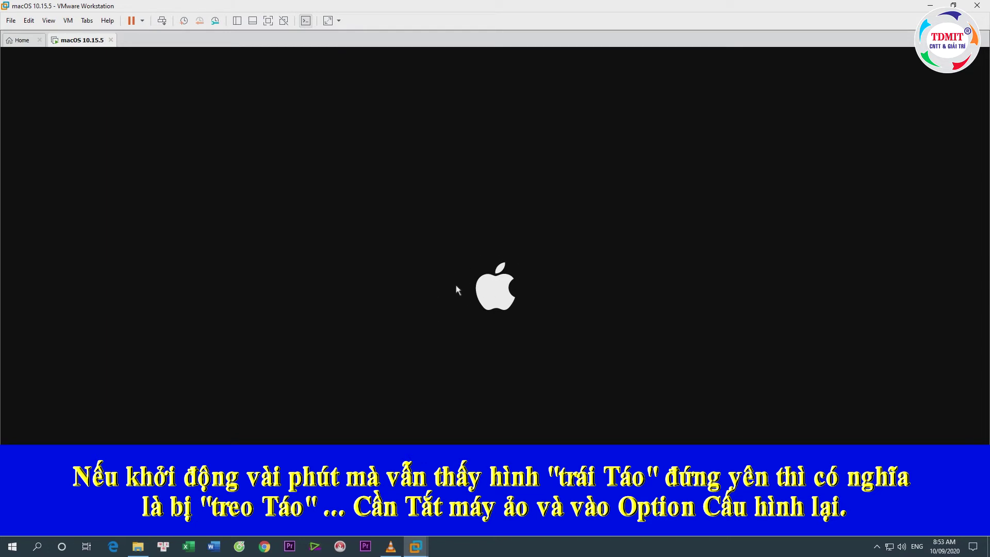
left_click(143, 21)
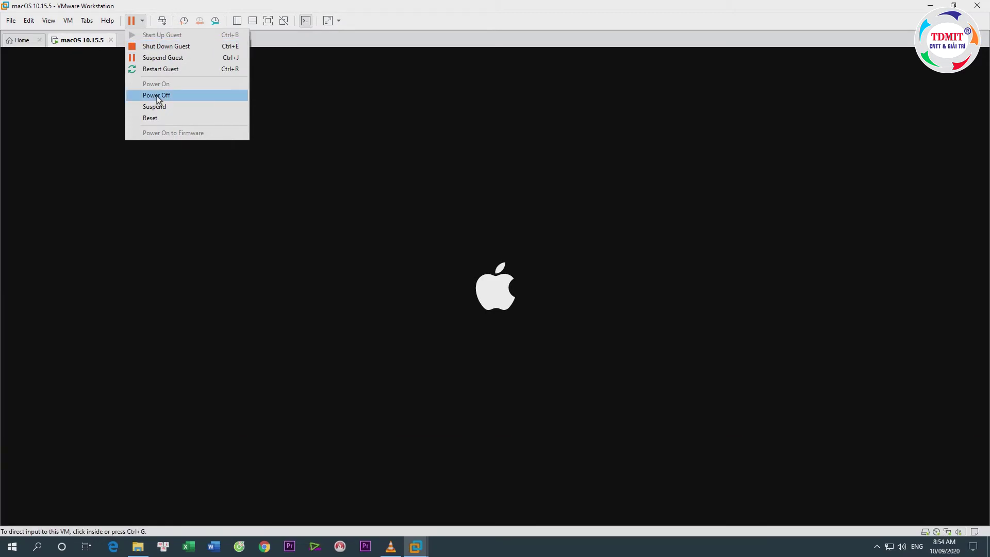
left_click(156, 96)
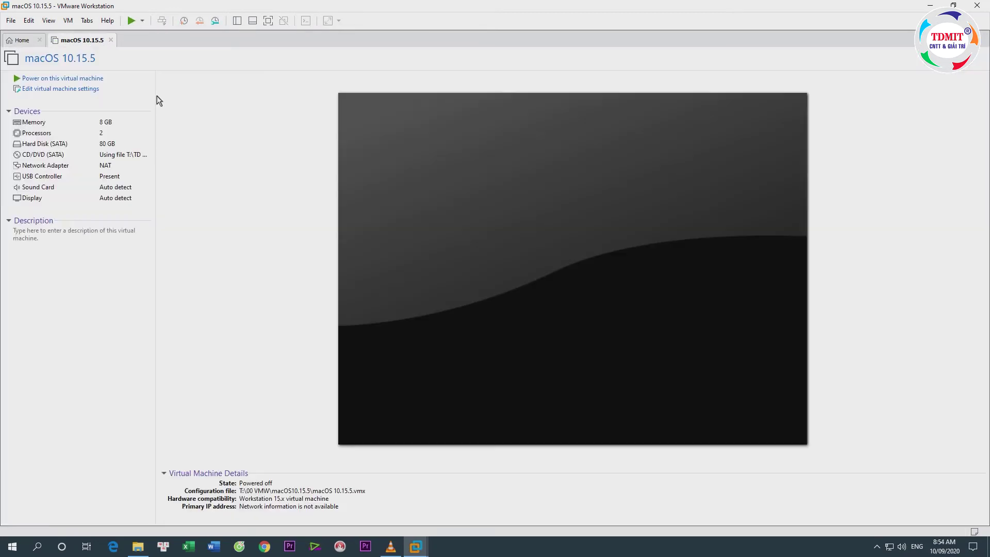
Change the virtual machine's guest operating system to Microsoft Windows, version Windows 10 x64, and power the machine on.
left_click(61, 89)
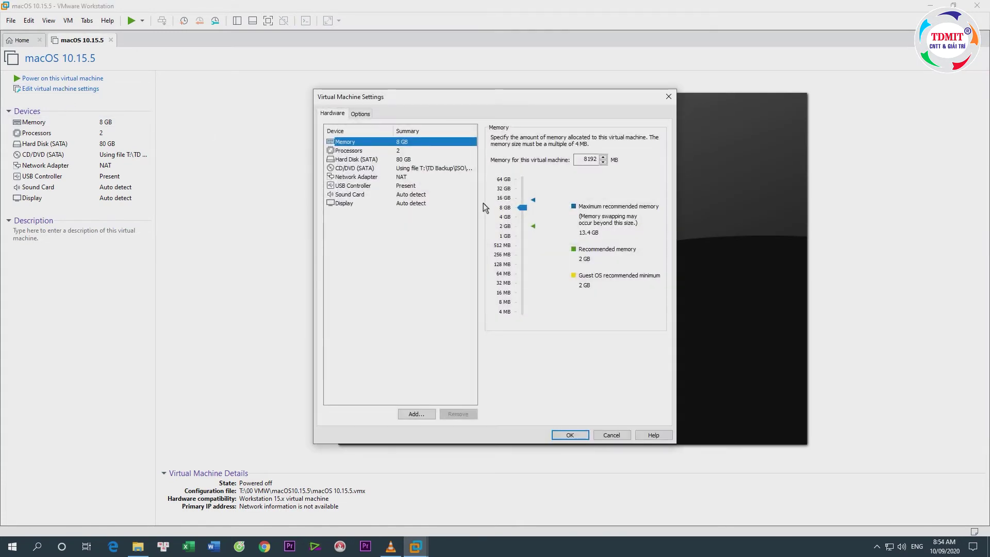
left_click(367, 114)
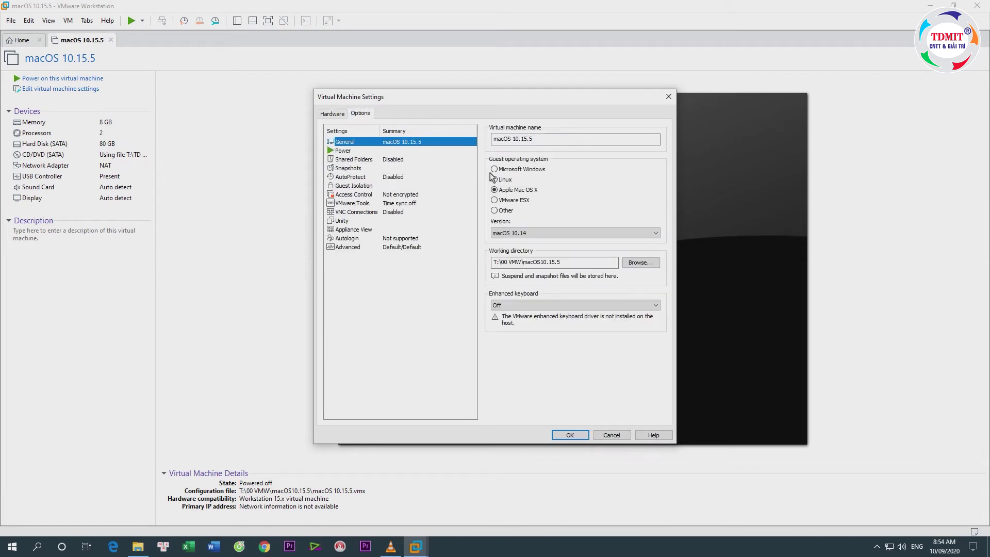
left_click(516, 171)
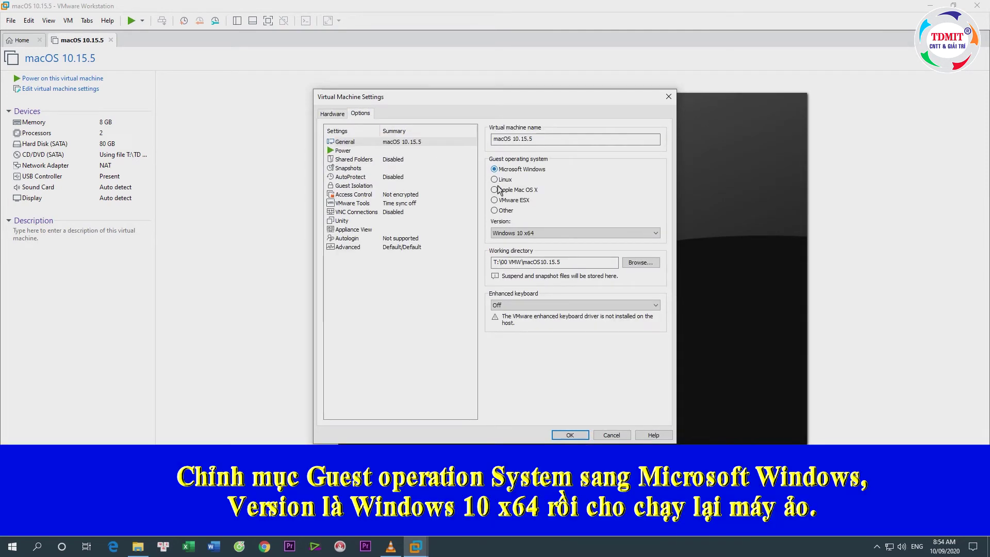
left_click(524, 233)
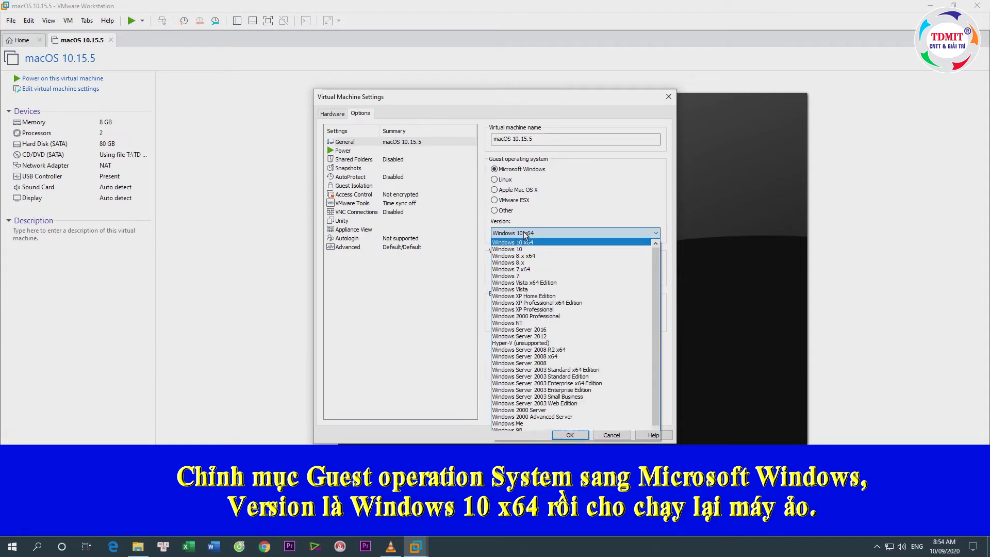
left_click(522, 240)
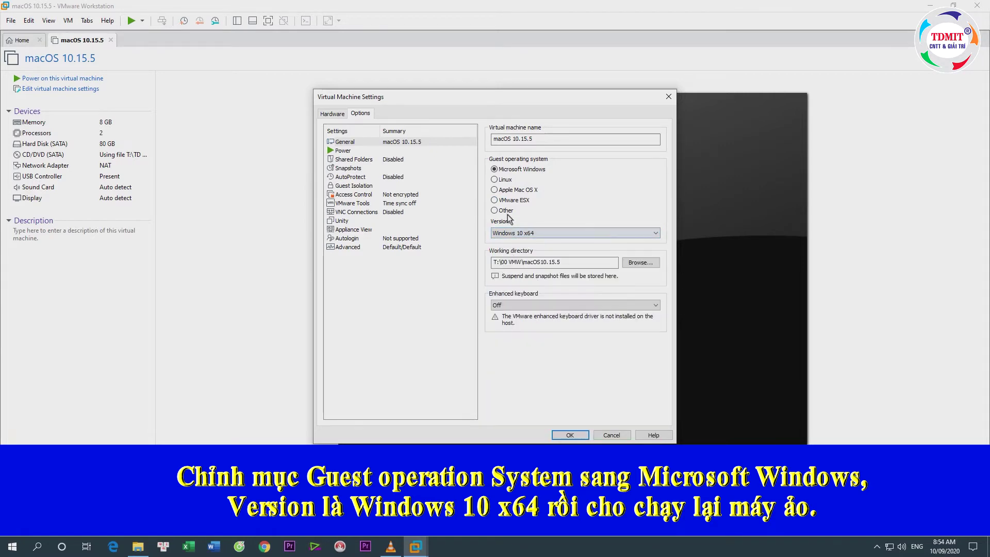
left_click(570, 435)
left_click(57, 78)
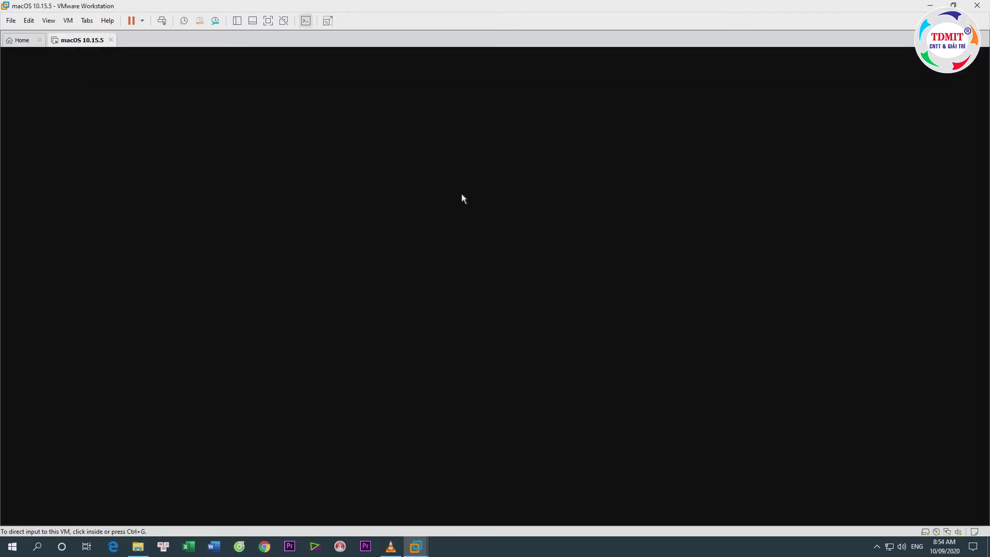